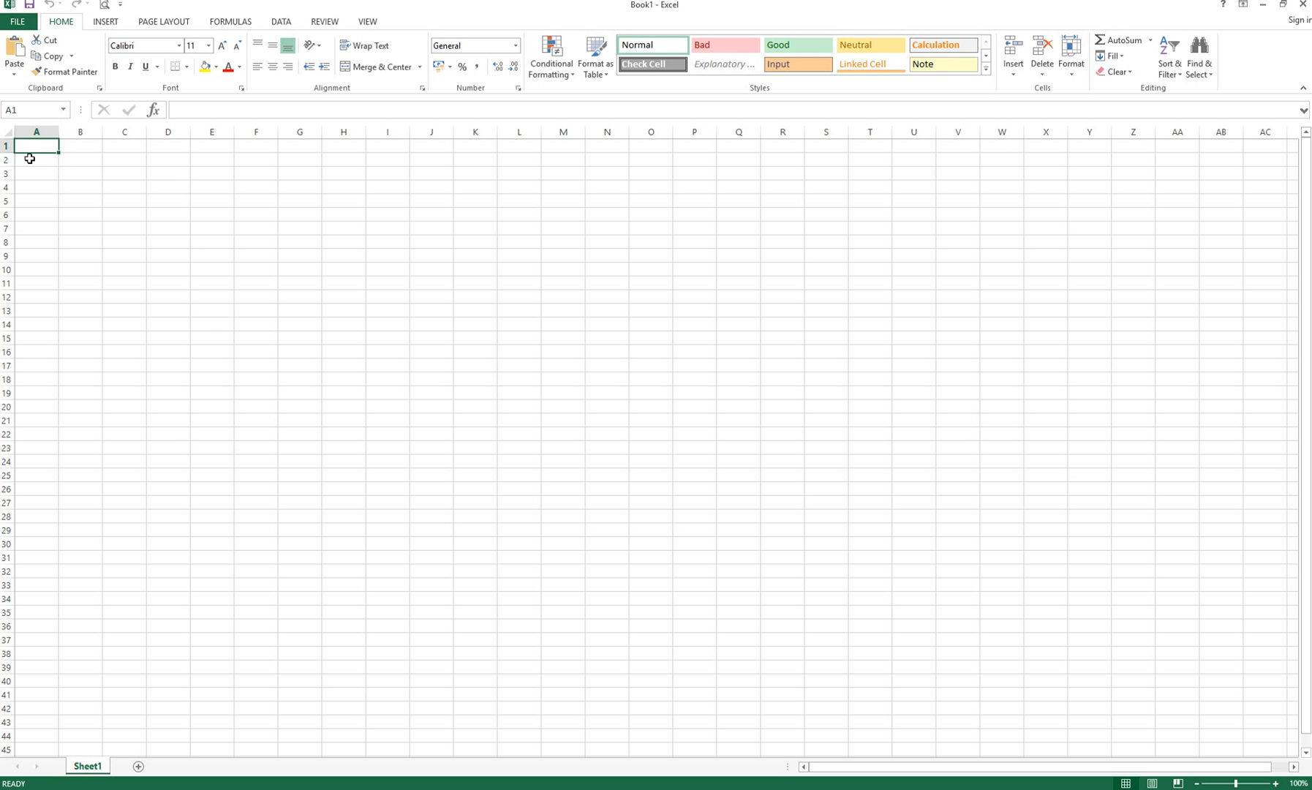
Step: Start a text import at cell A2 using the file DaysPrinter SuppliesFurnitureCable.txt from the Desktop folder
click(29, 160)
click(282, 24)
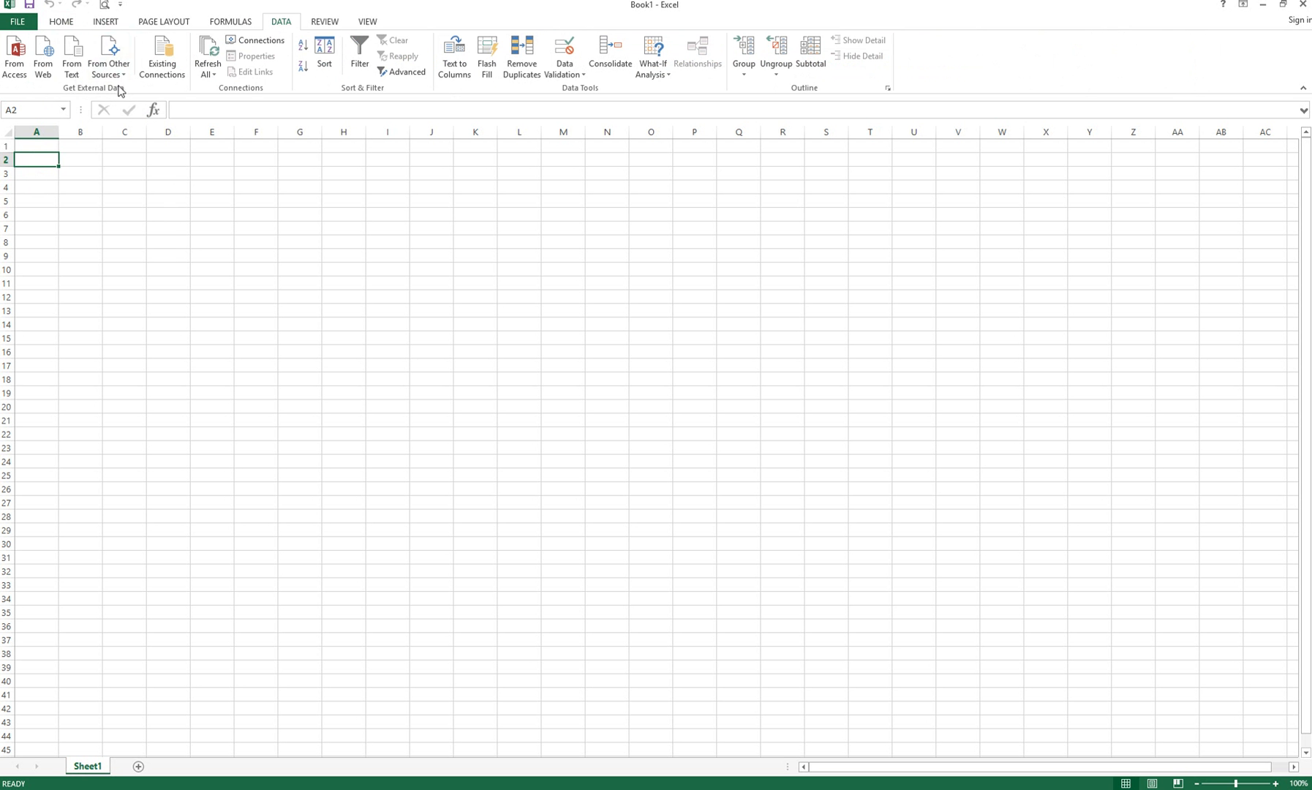
click(73, 58)
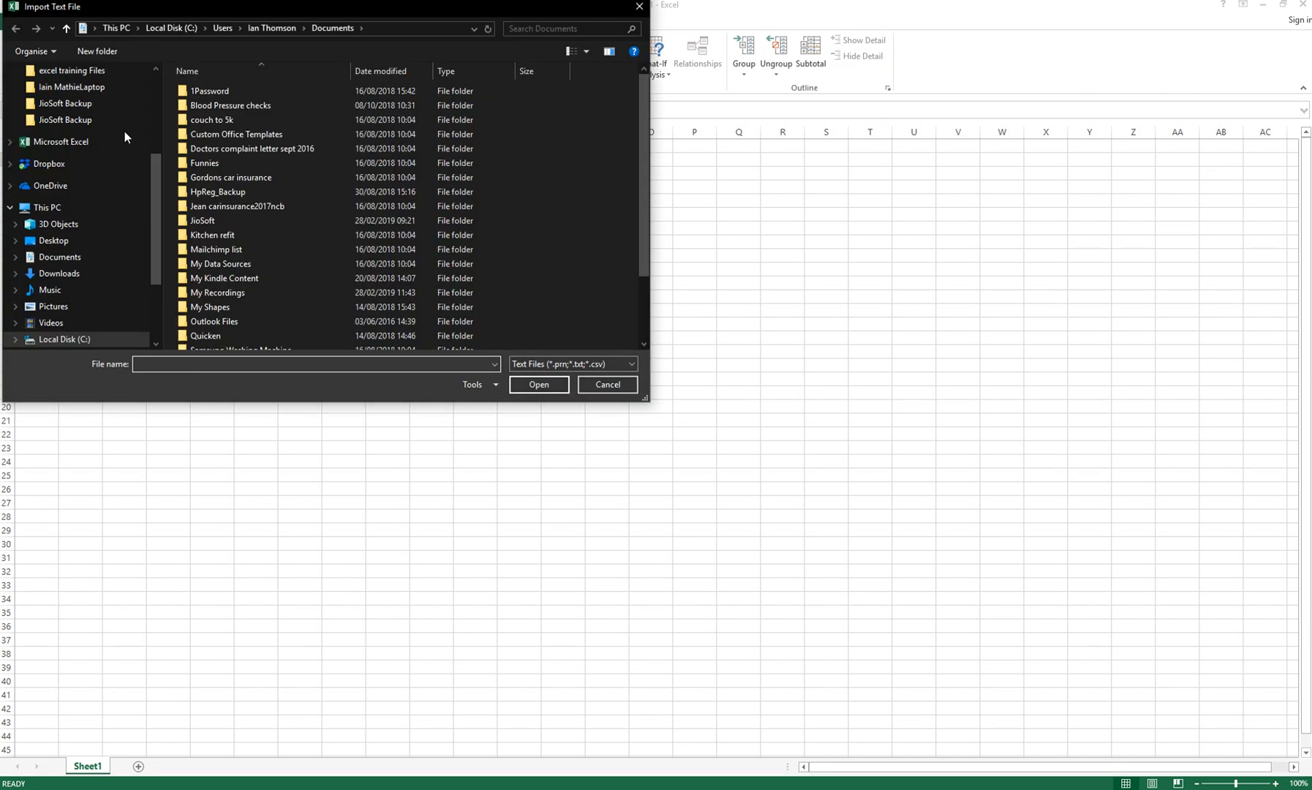
click(57, 241)
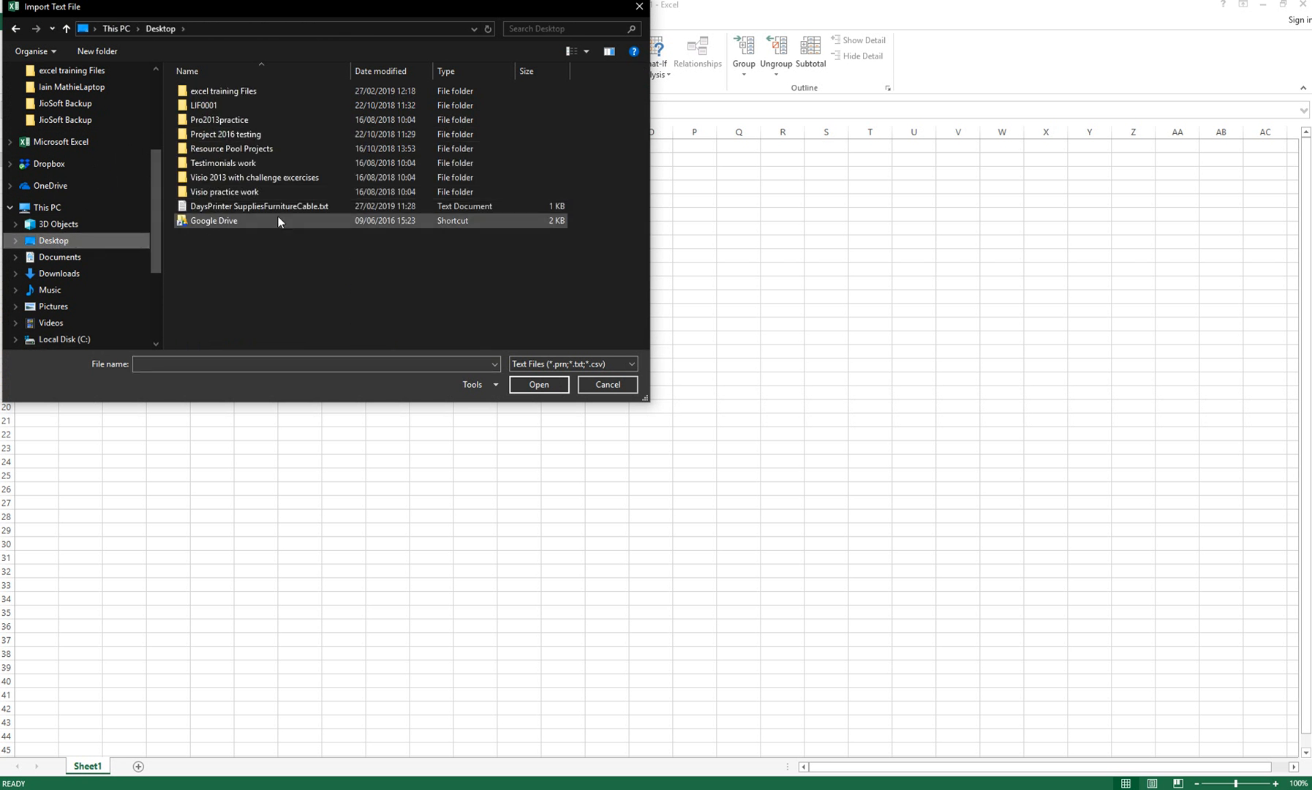
click(268, 205)
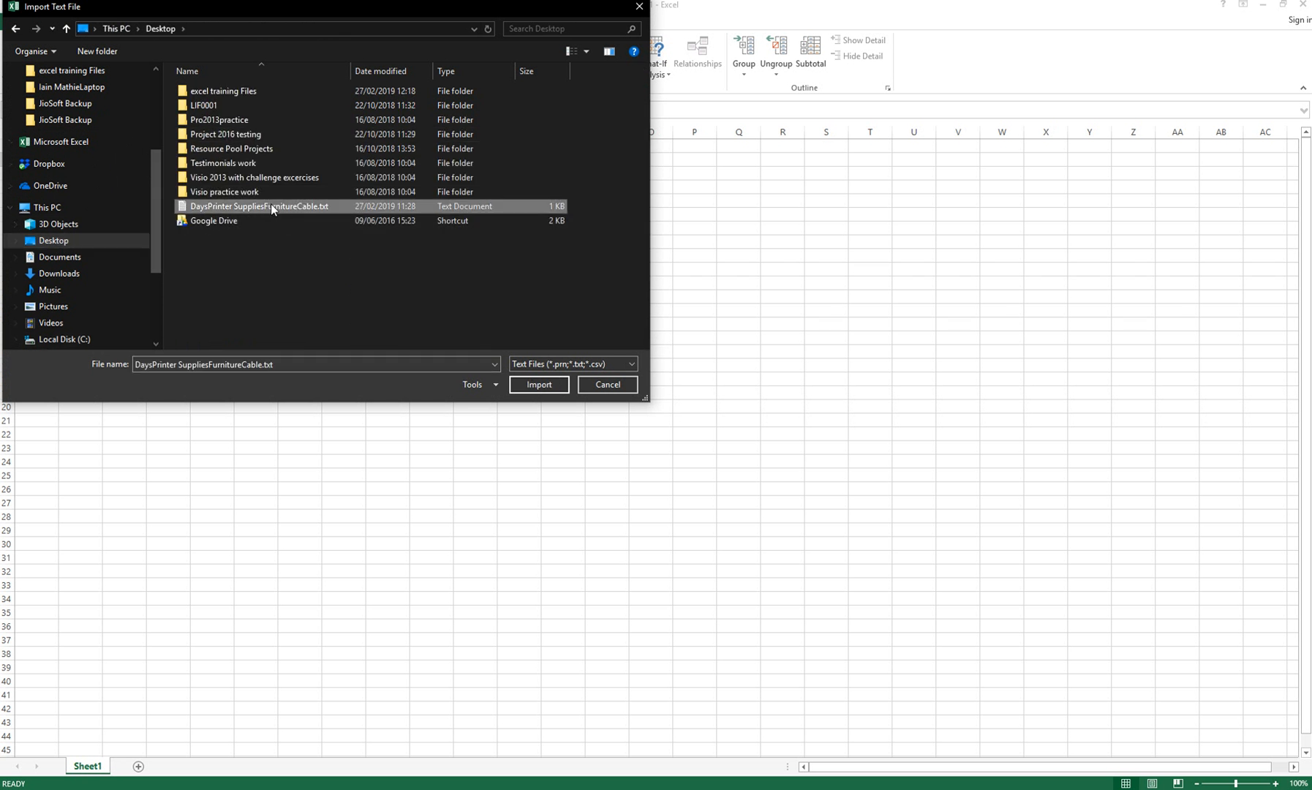
click(533, 383)
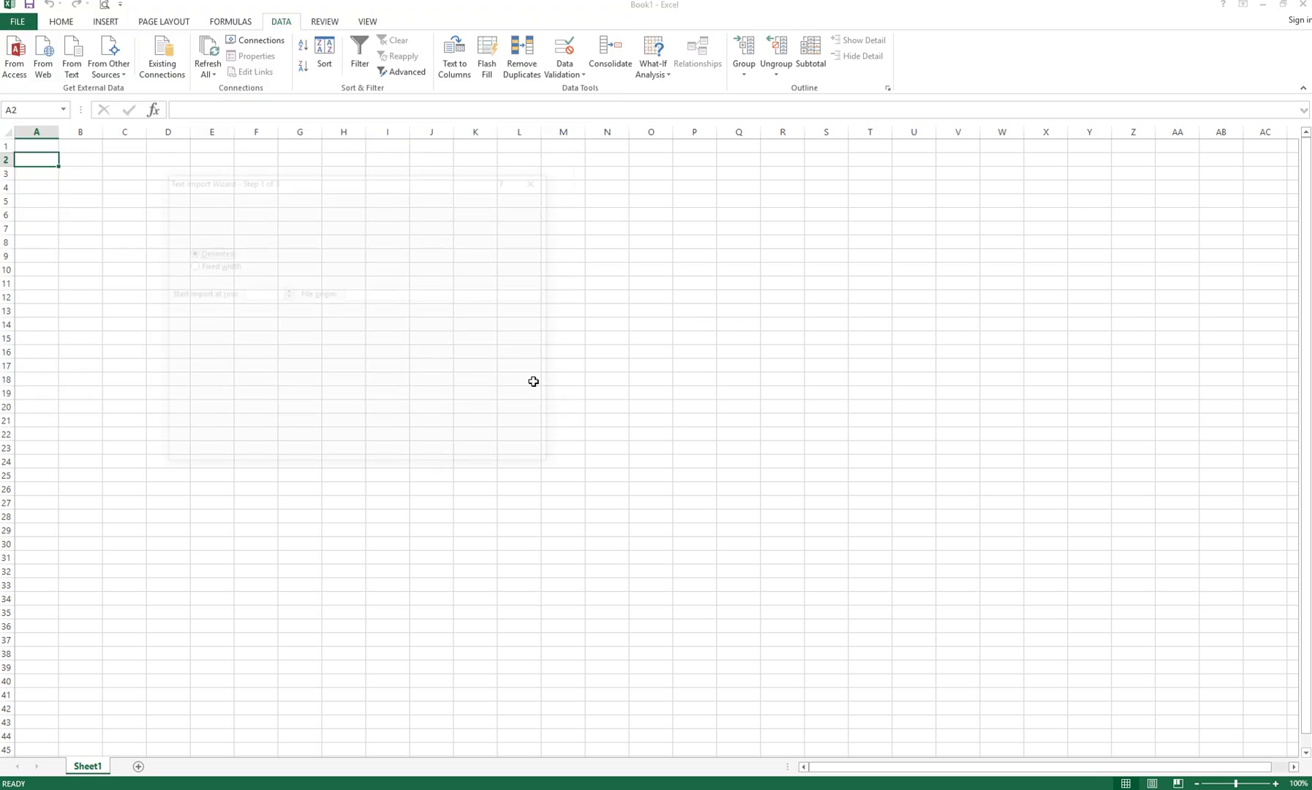
Step: Accept Delimited as the original data type and Tab as the delimiter in the text import wizard
drag(404, 186, 405, 149)
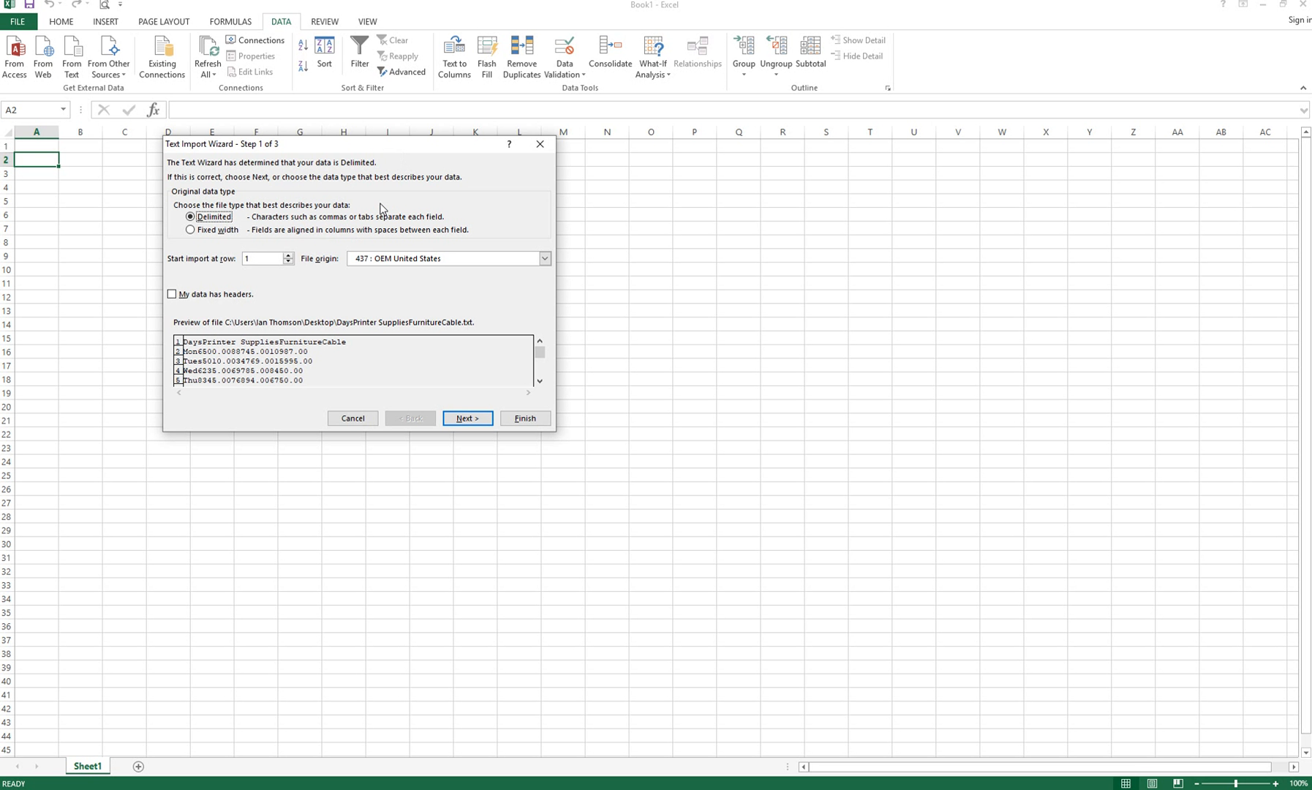
click(468, 418)
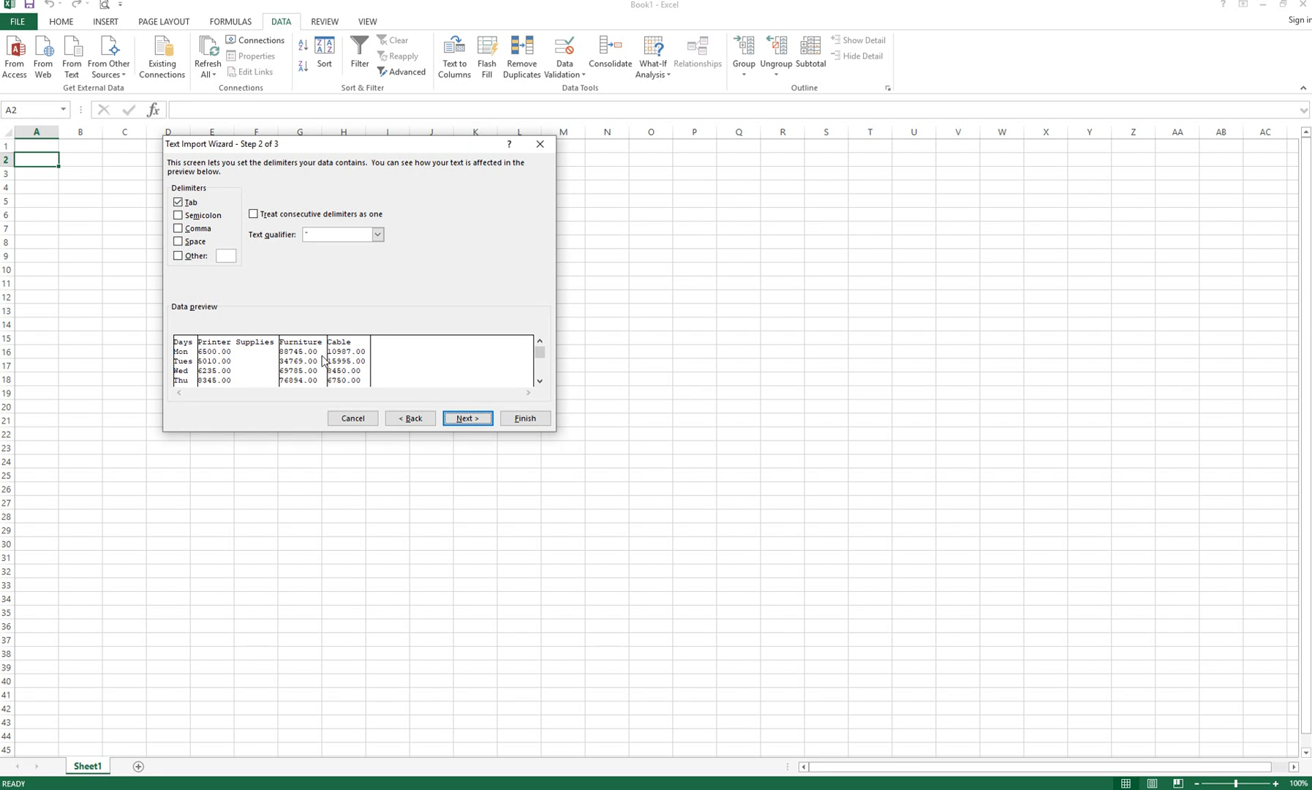
click(464, 420)
drag(341, 150, 392, 154)
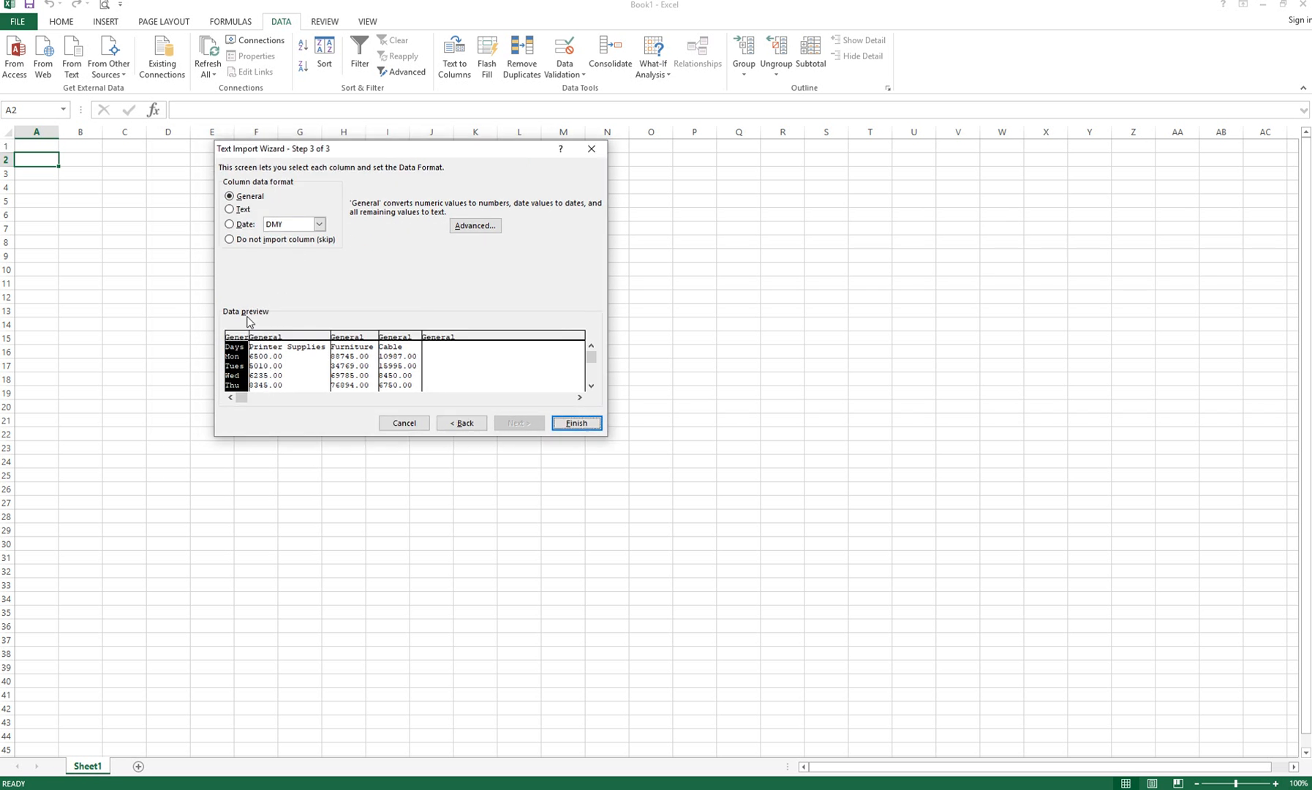
Step: Check each column's data format in the preview, keep General for all of them, and finish the wizard
click(280, 337)
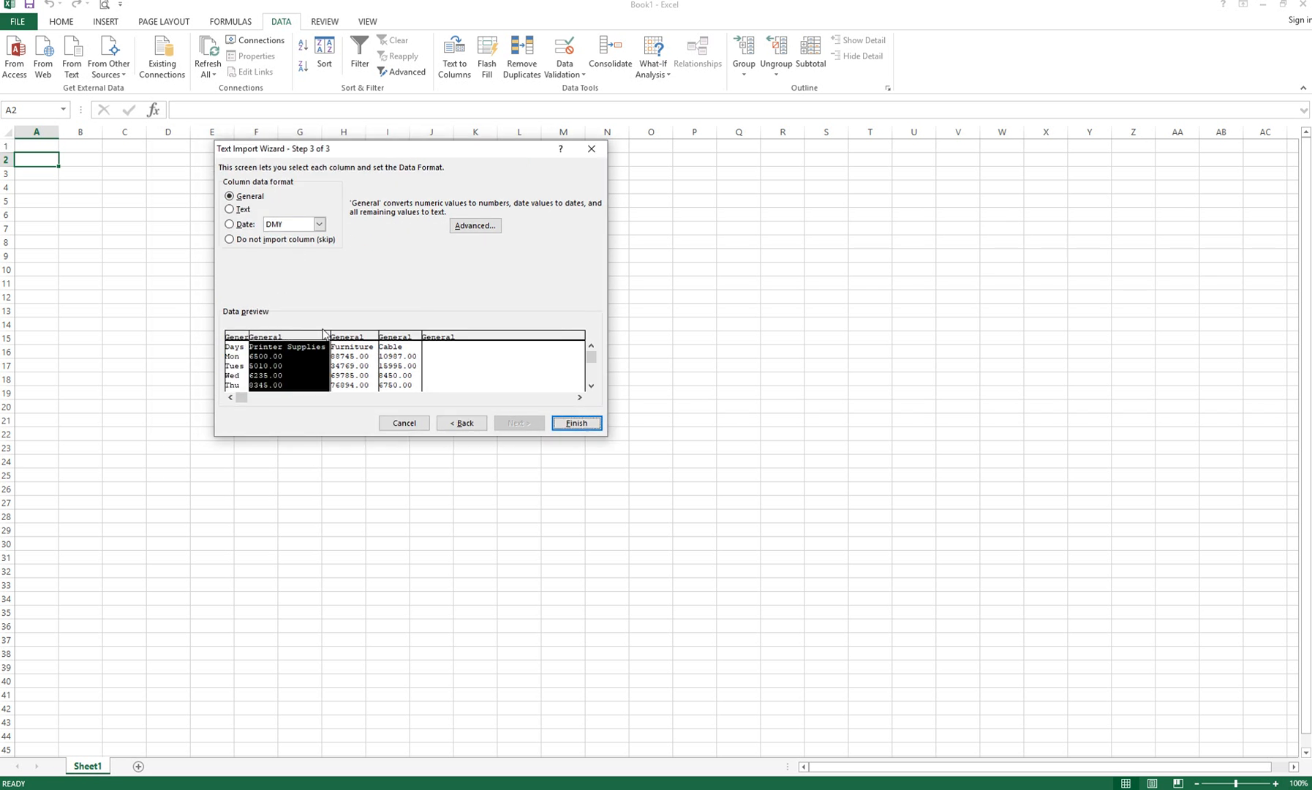
click(351, 340)
click(395, 337)
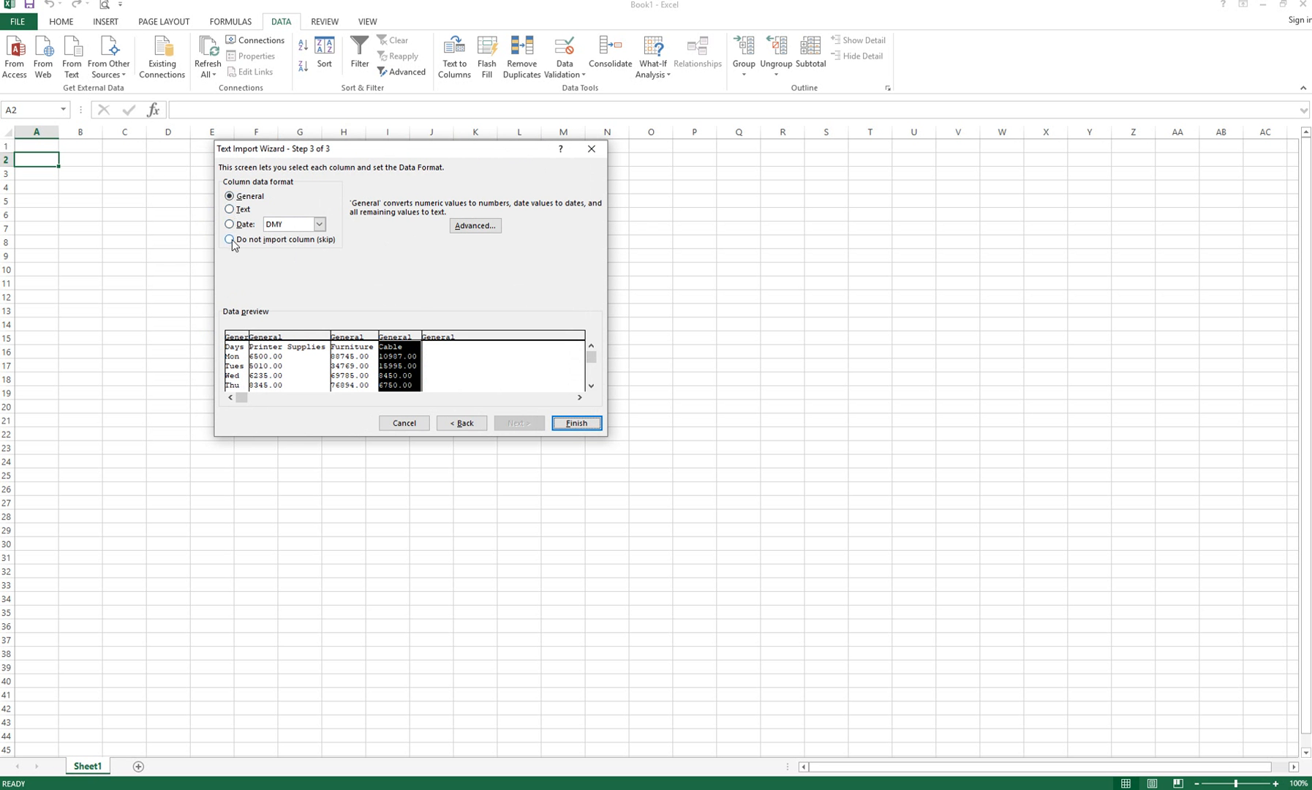
click(234, 338)
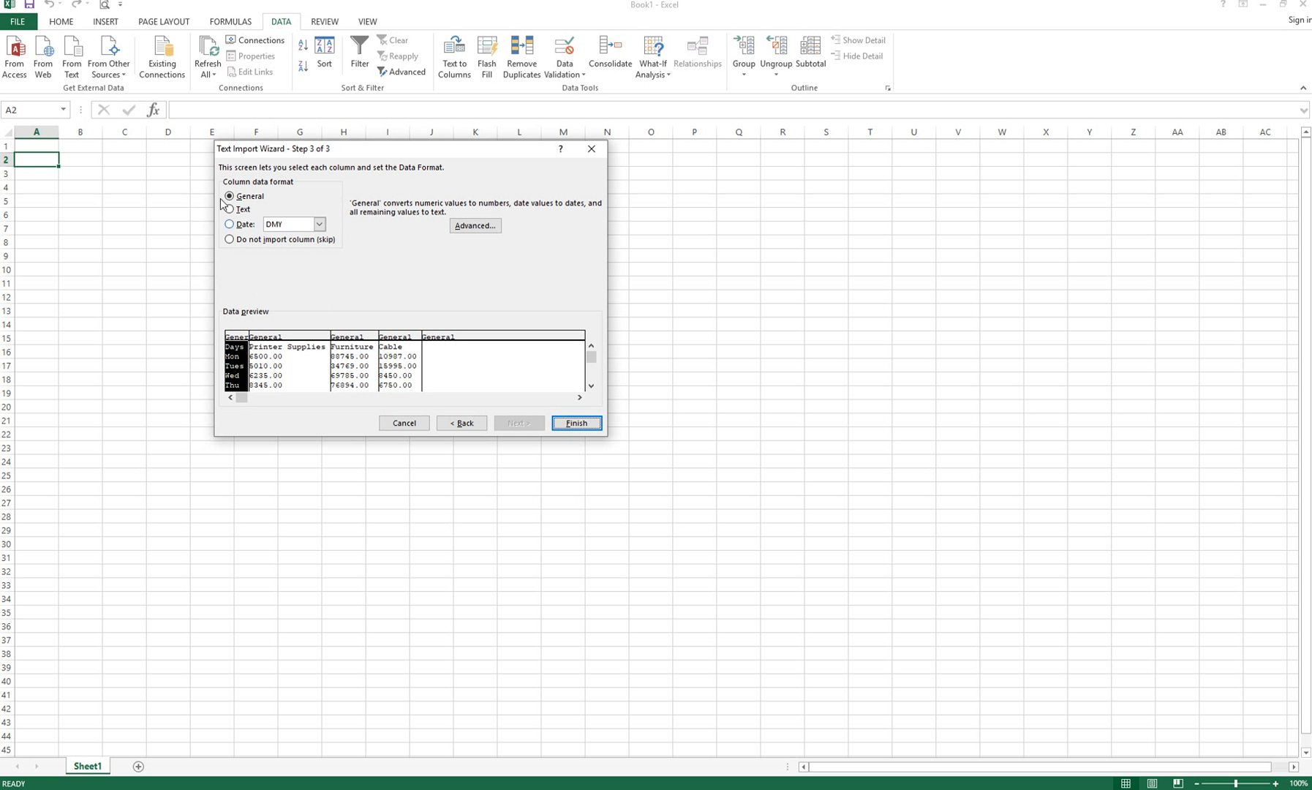
click(576, 424)
Step: Place the imported data in the existing worksheet starting at cell A2
drag(429, 210, 419, 289)
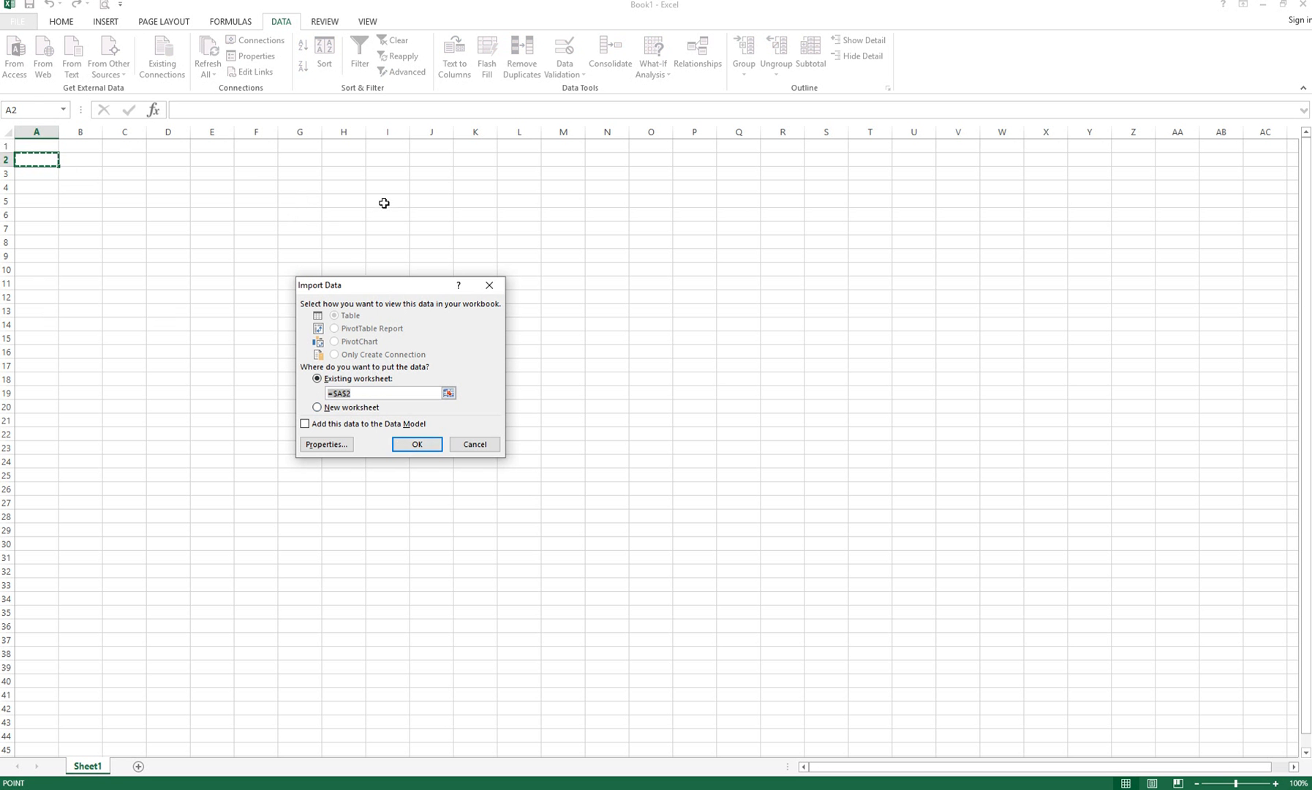
click(341, 188)
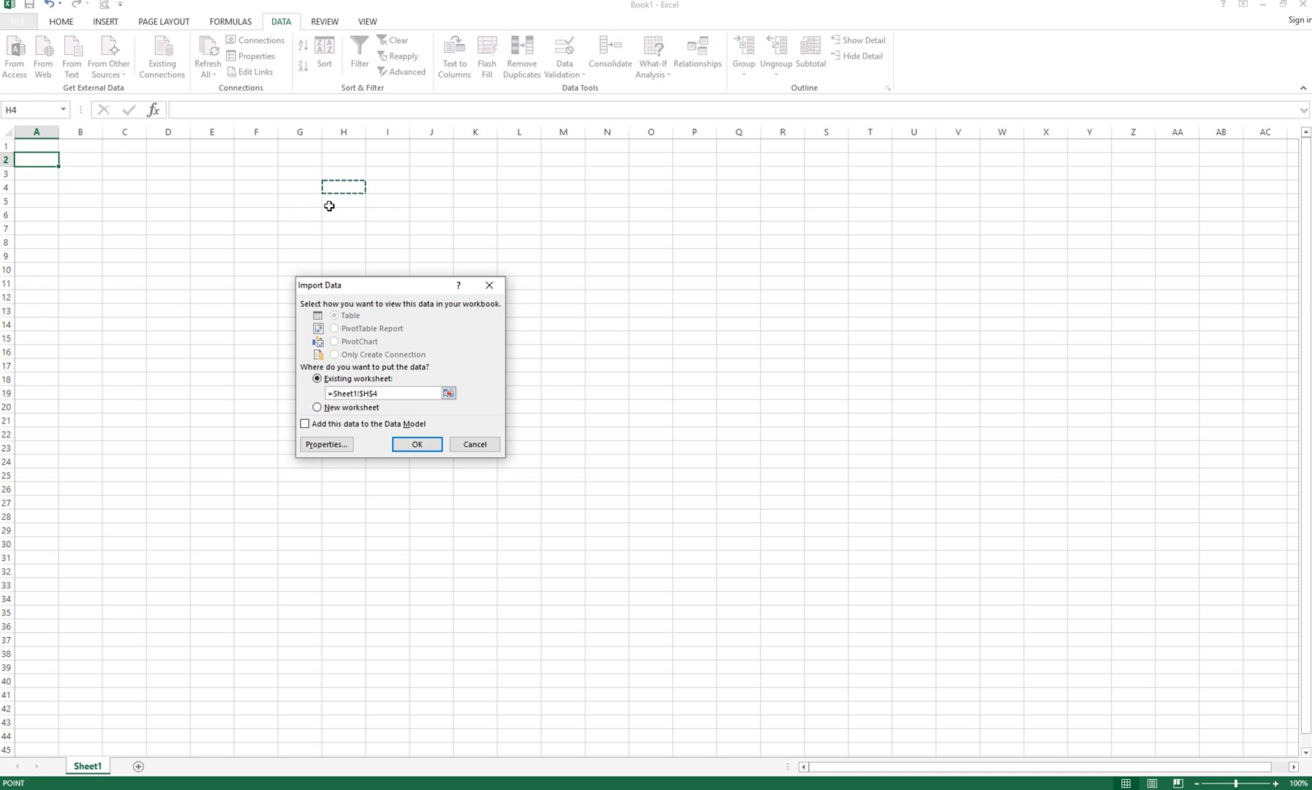
drag(377, 392, 327, 393)
click(43, 162)
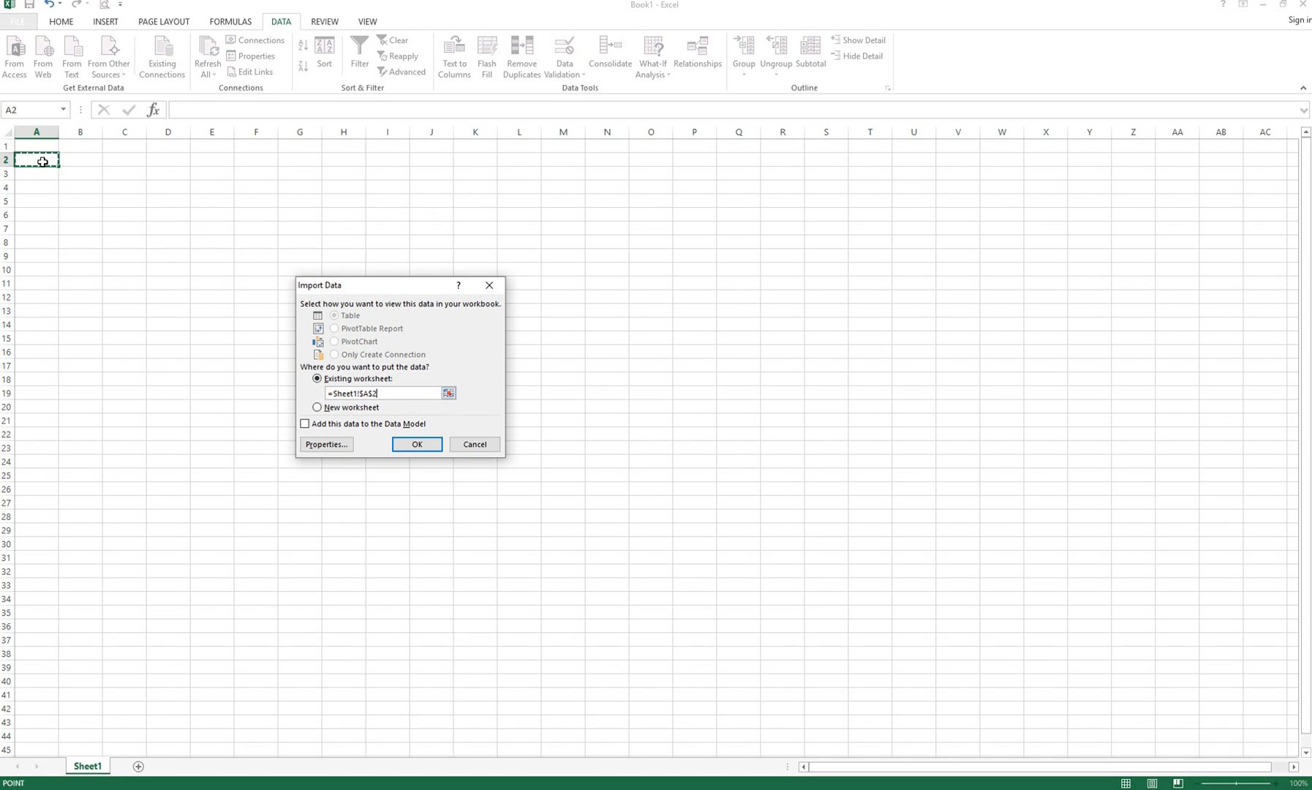
click(416, 446)
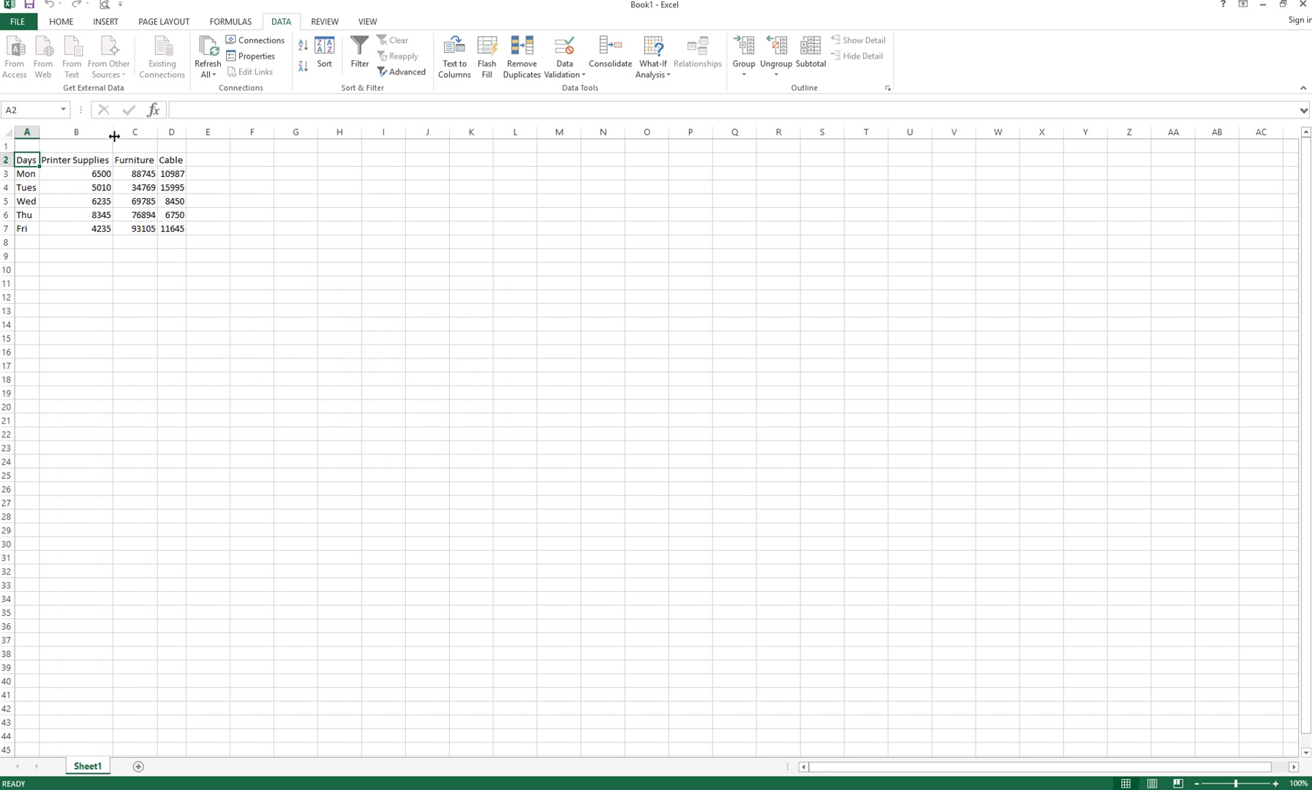
Step: Check the imported column widths, switch to Notepad to view the source text file, and close it
drag(111, 133, 111, 133)
click(39, 134)
key(alt+Tab)
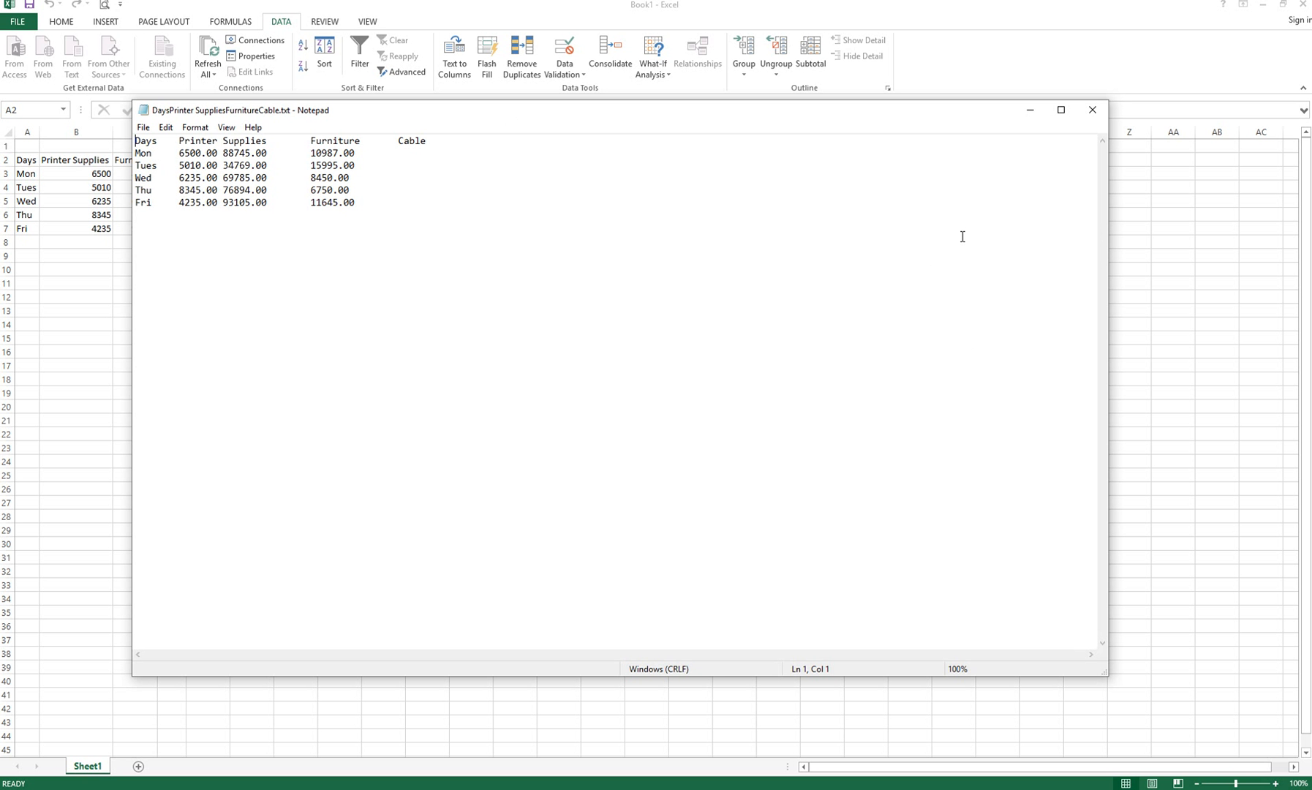
click(1092, 110)
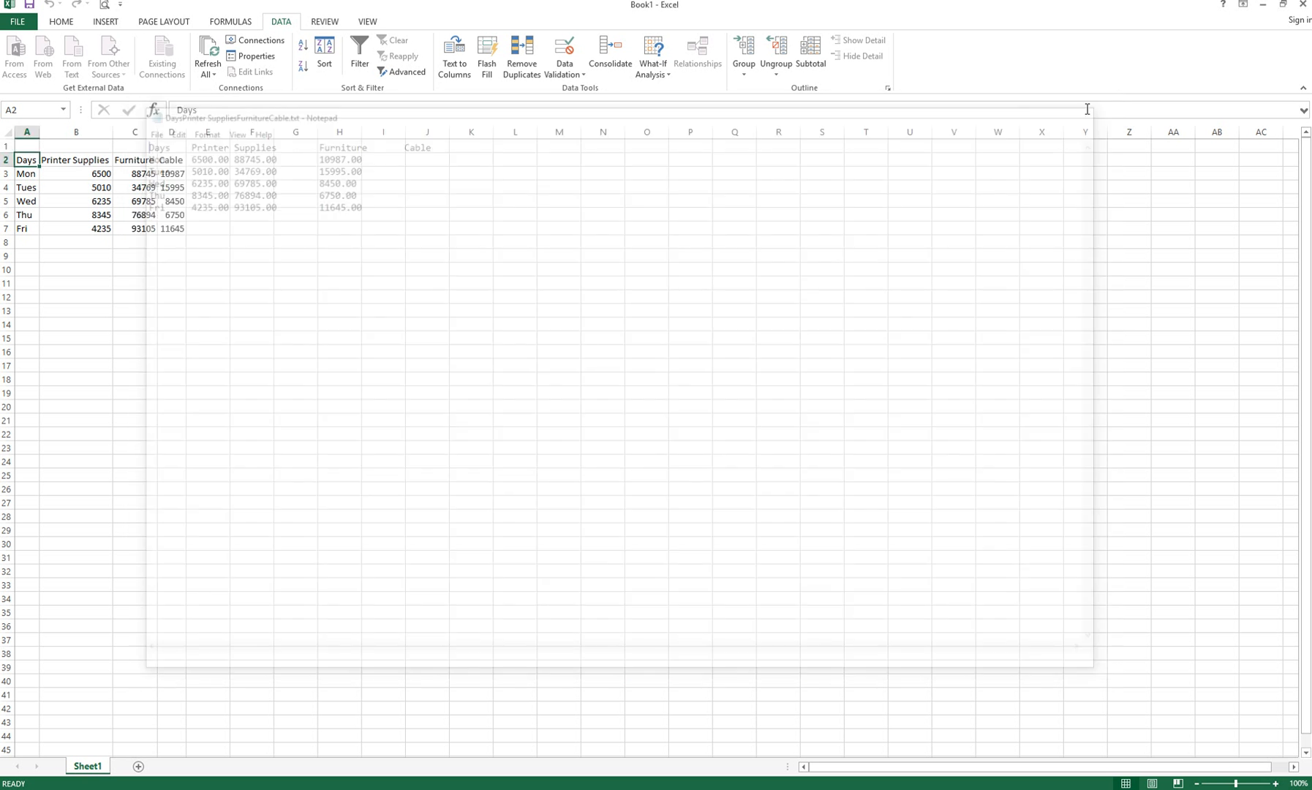
Step: Format the figures in B3:D7 as Currency and adjust the width of column B to its contents
drag(79, 174, 175, 230)
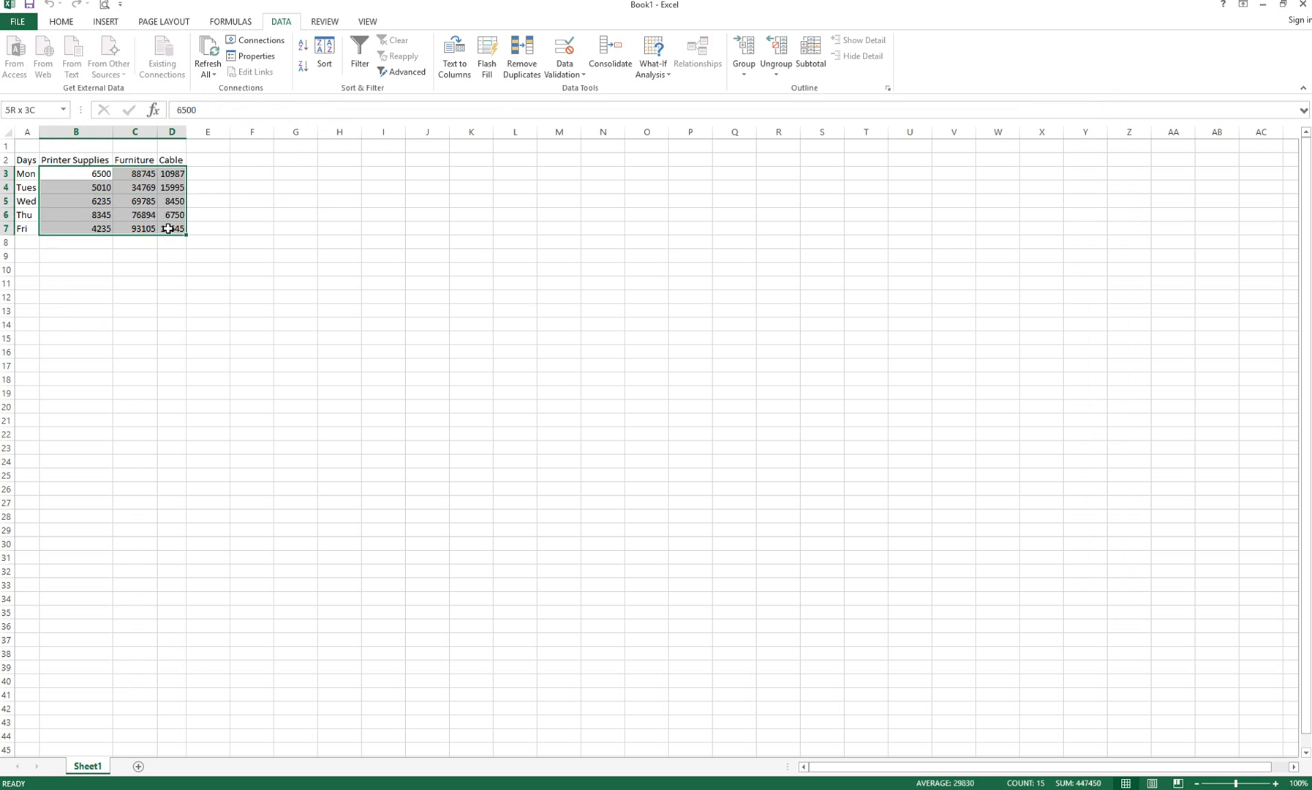
right_click(144, 210)
key(Escape)
key(ctrl+1)
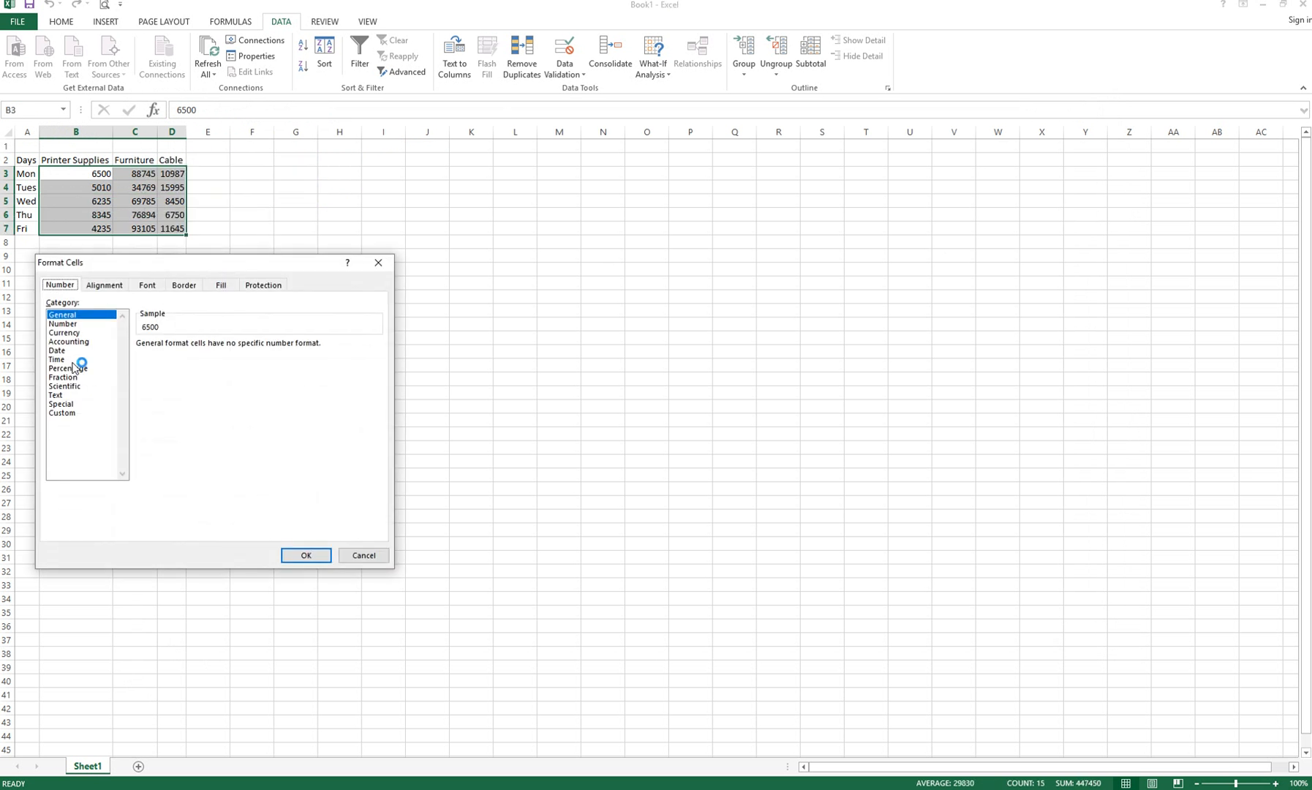
click(66, 333)
click(306, 558)
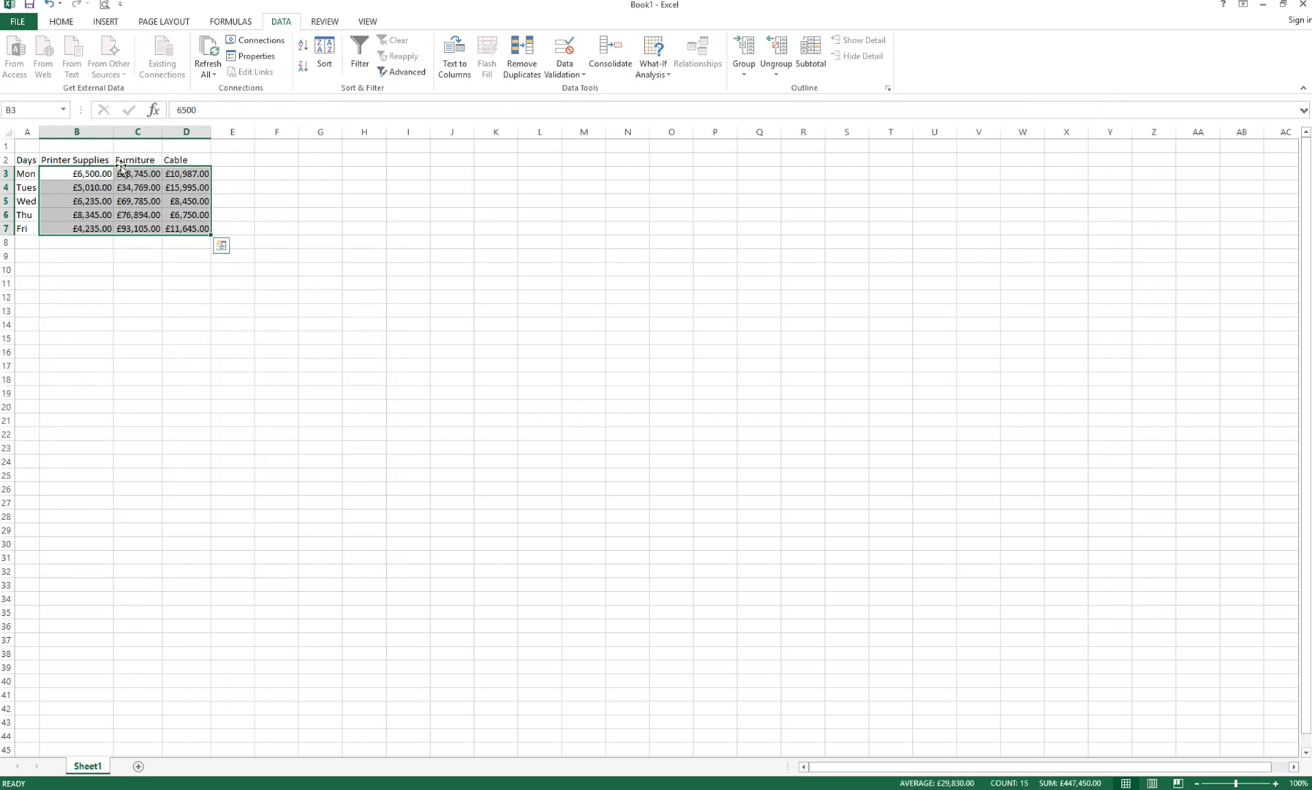
drag(112, 135, 111, 134)
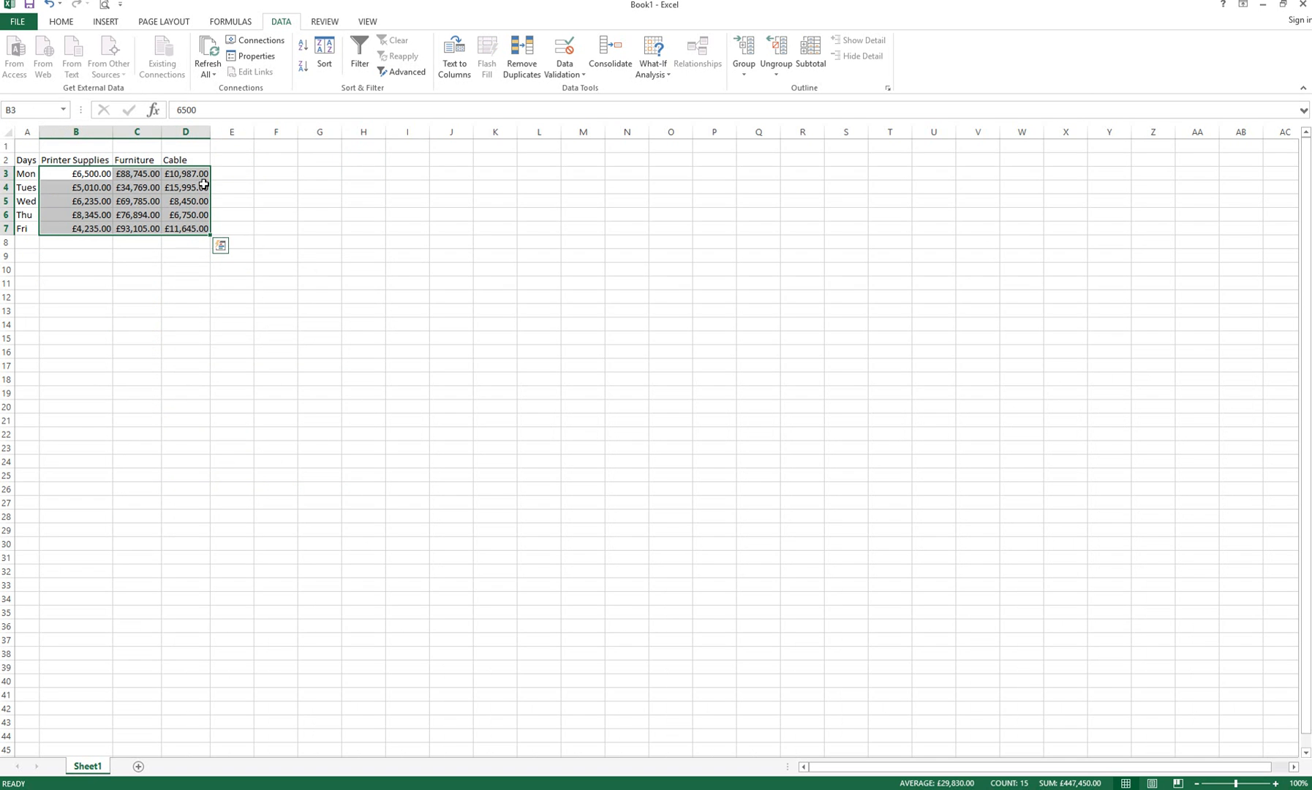
Step: Enter the heading Totals in cell E2, beside the Cable column
click(231, 158)
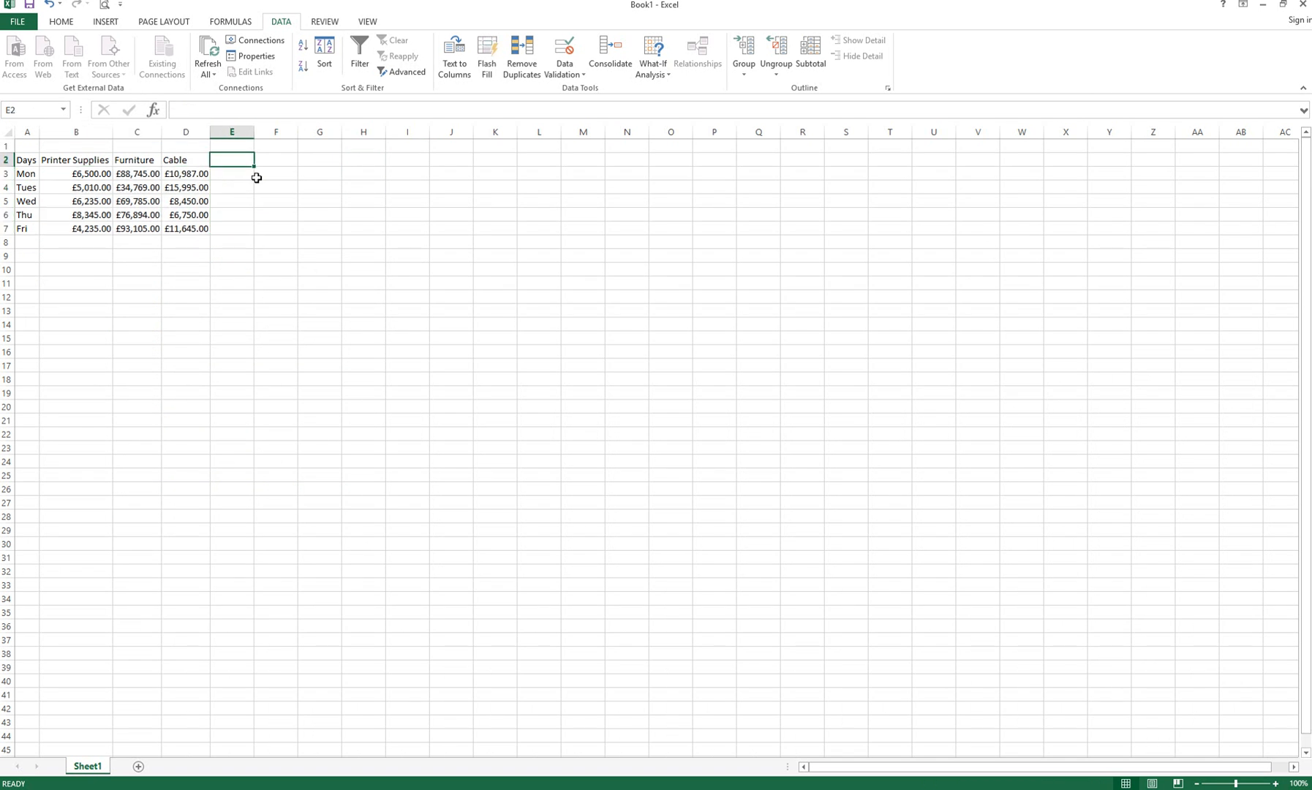
text(Totals)
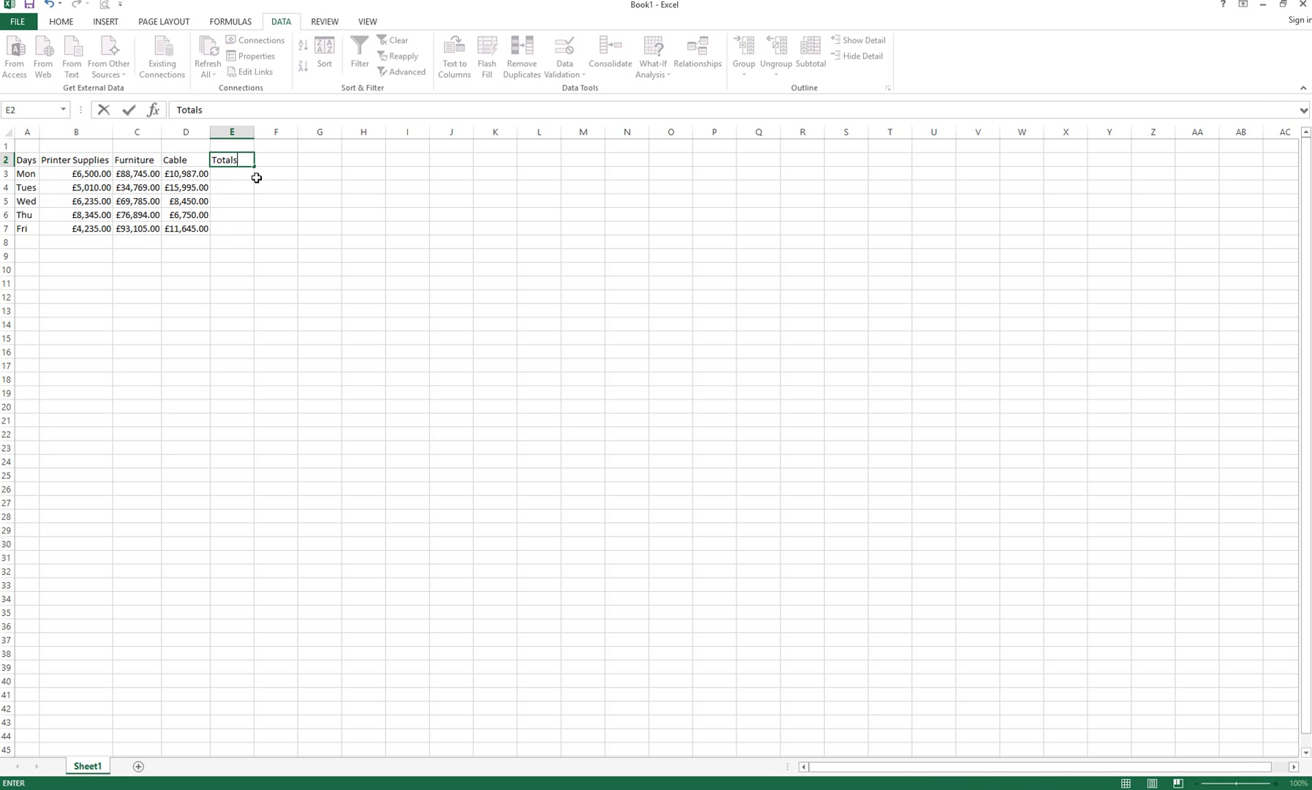
key(Return)
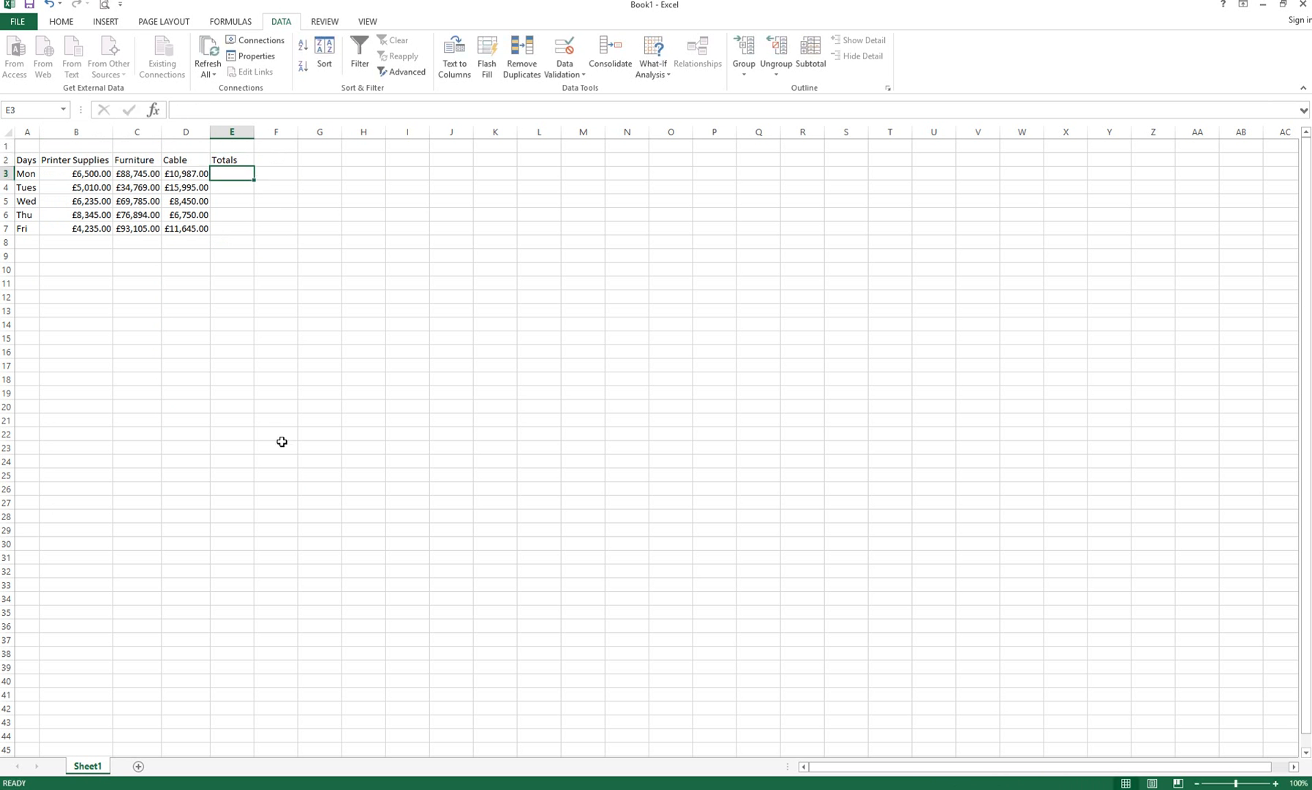